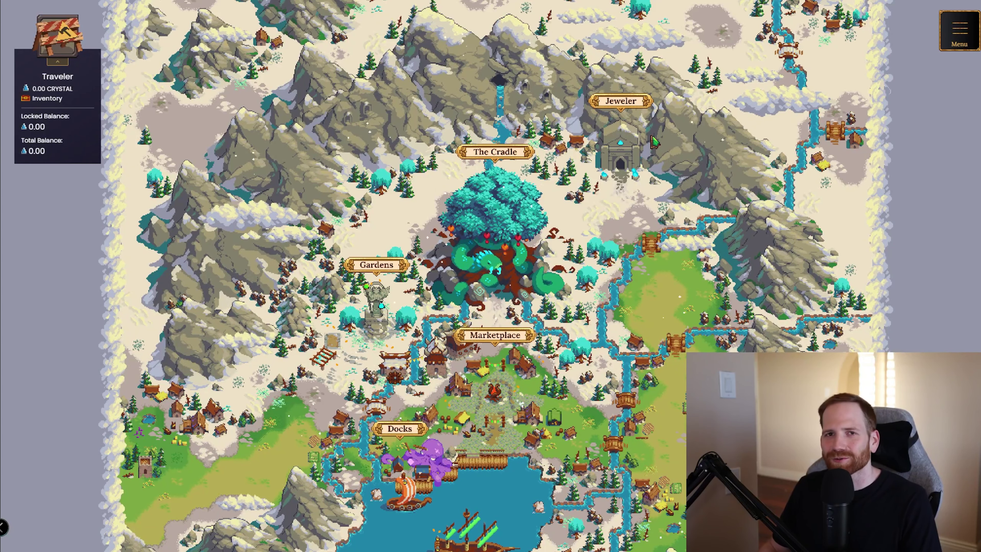
Step: Visit the Crystalvale Gardens and open the Seed Box there
left_click(372, 275)
left_click(213, 288)
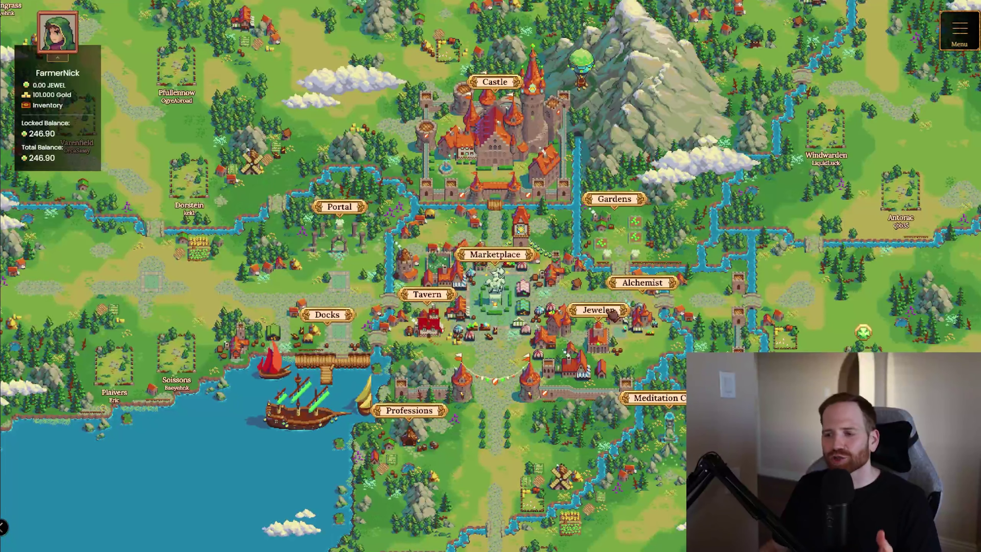
Step: Go to the Serendale docks and open the token bridge offered by the Dockmaster
left_click(616, 311)
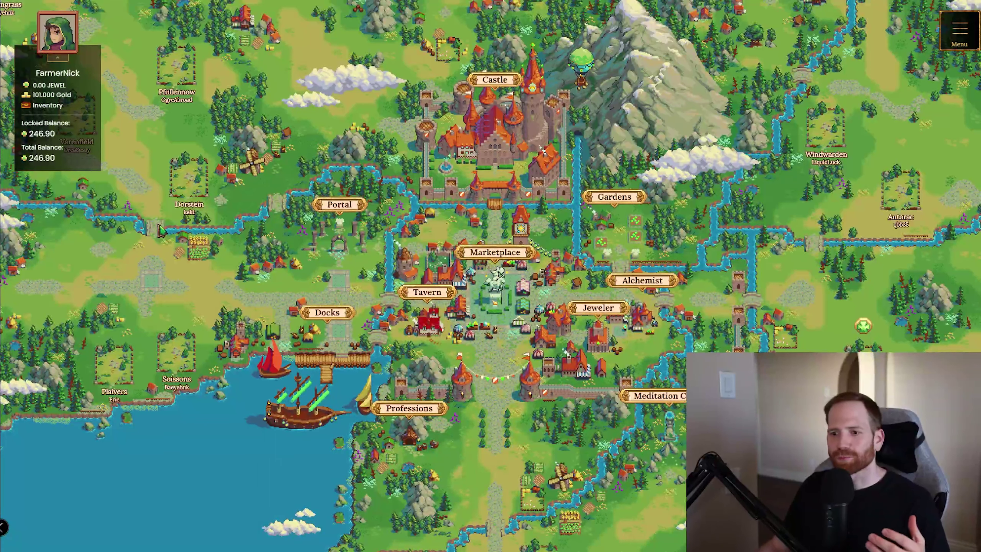
left_click(336, 346)
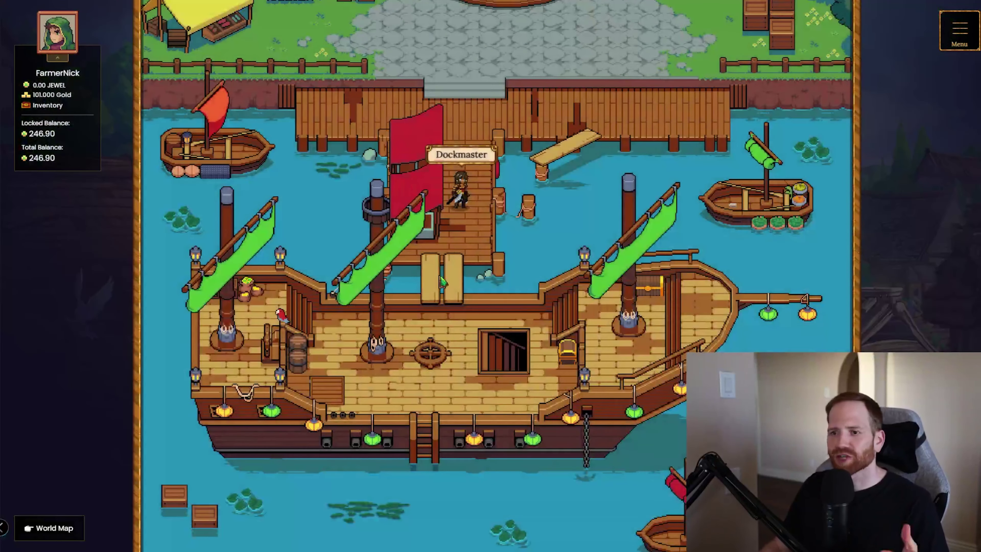
left_click(490, 157)
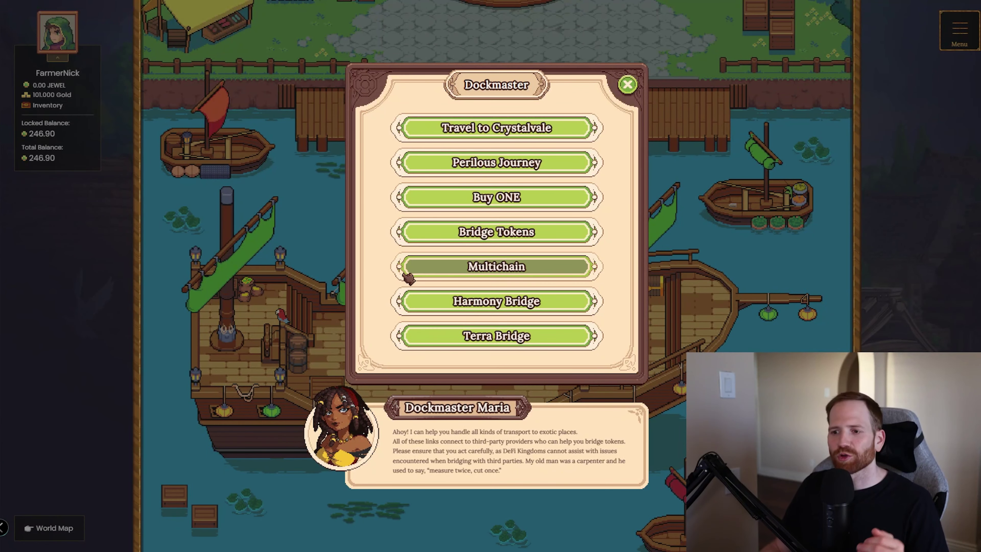
left_click(407, 232)
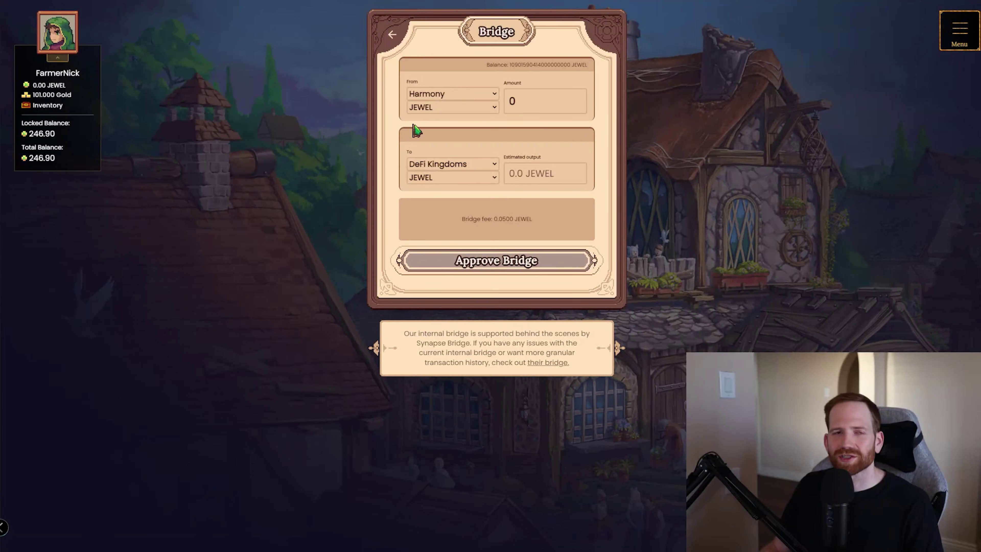
Step: Configure the bridge to send JEWEL from Harmony to DeFi Kingdoms
left_click(453, 93)
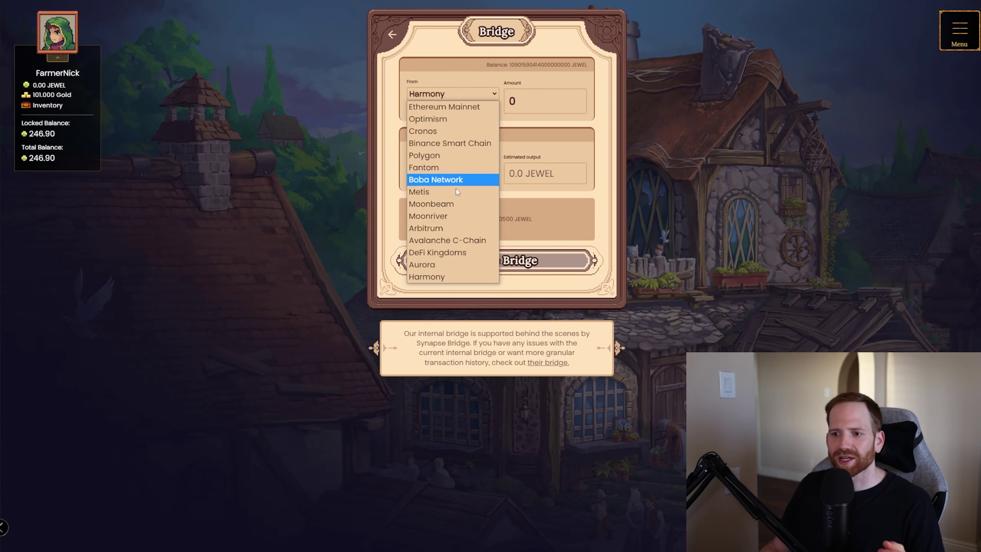
left_click(440, 276)
left_click(457, 158)
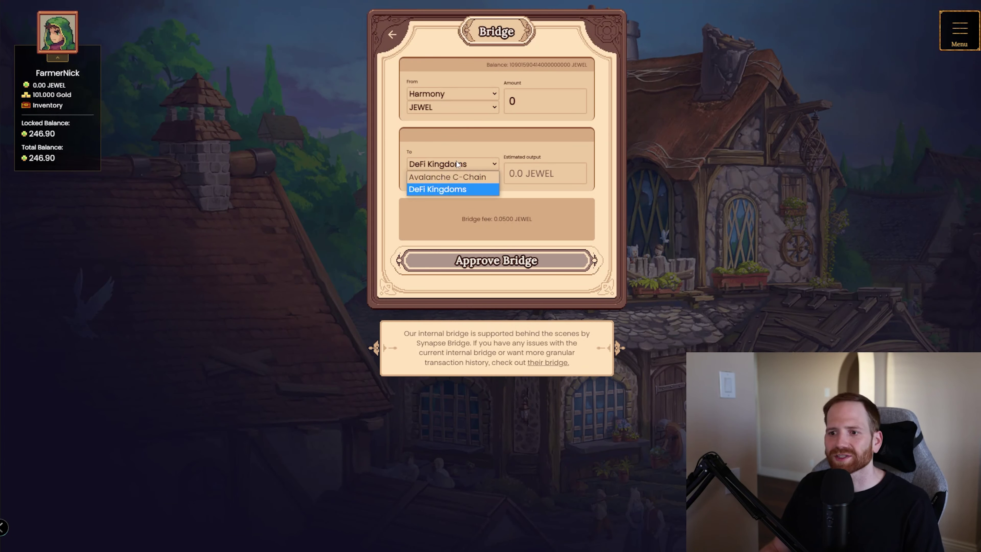
left_click(453, 190)
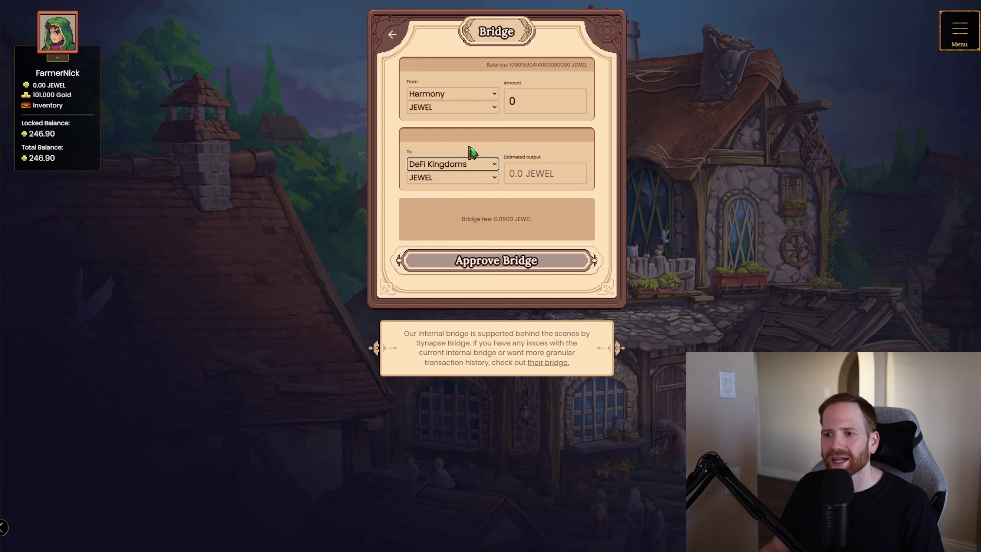
left_click(474, 108)
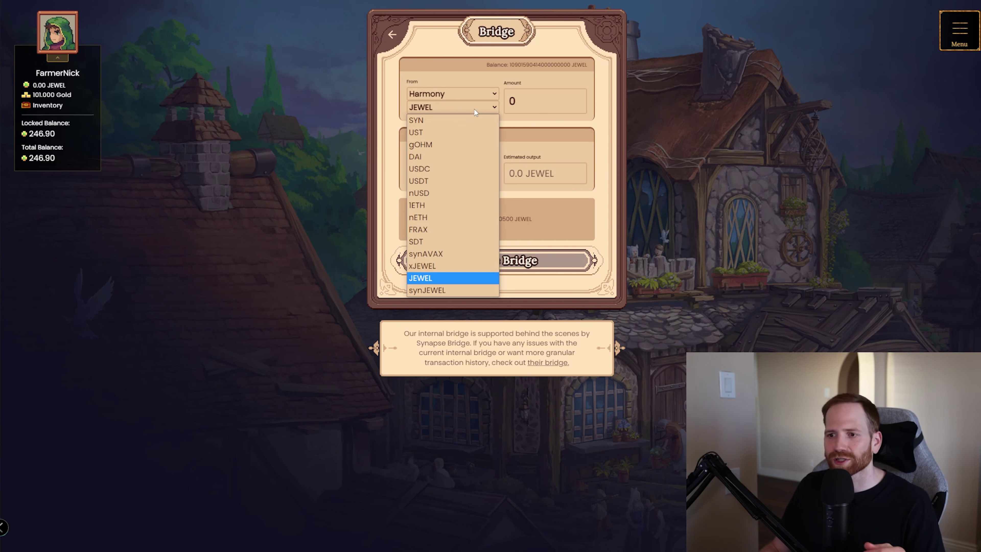
left_click(439, 274)
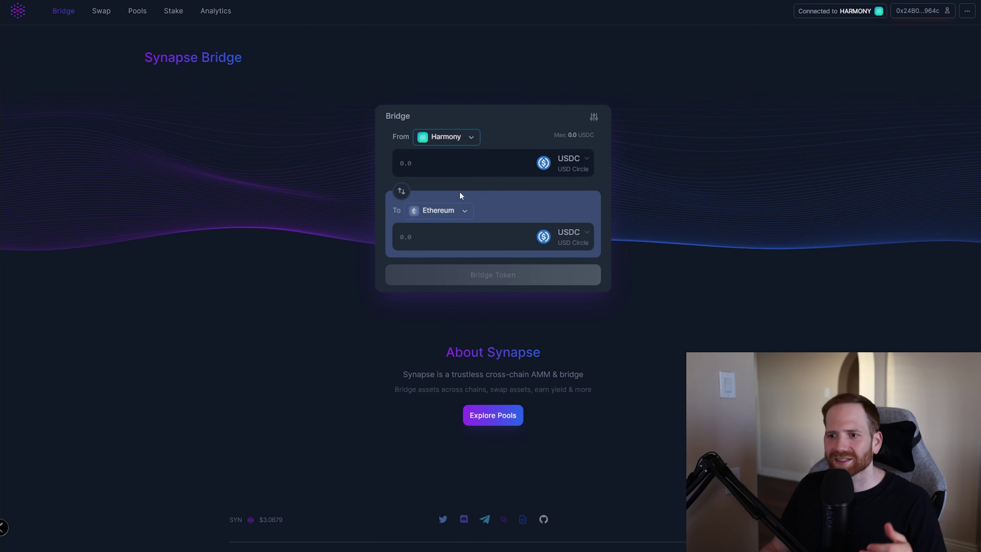
Step: On Synapse Bridge, set the destination chain to DFK Chain and the token sent from Harmony to JEWEL
left_click(457, 217)
scroll(457, 247, "down", 5)
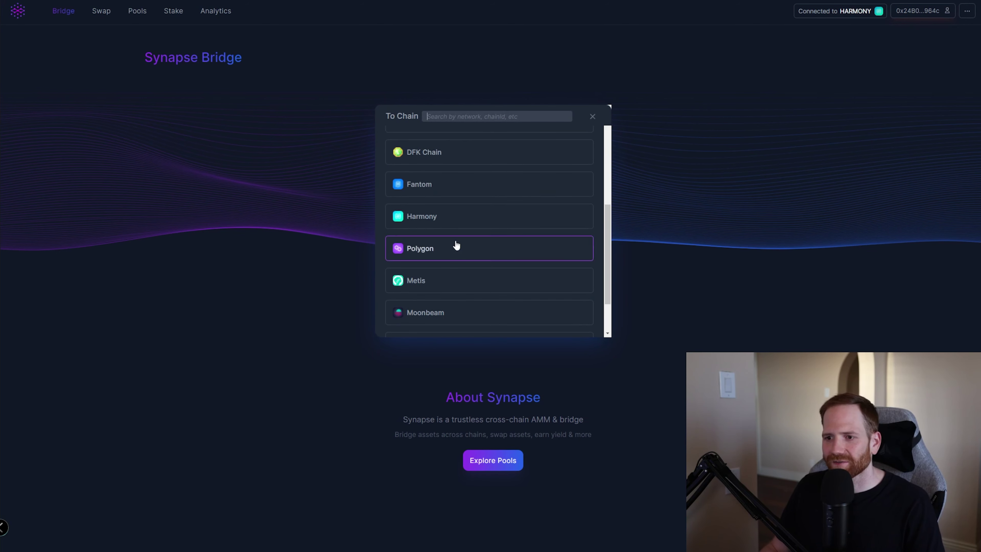
left_click(423, 151)
left_click(559, 170)
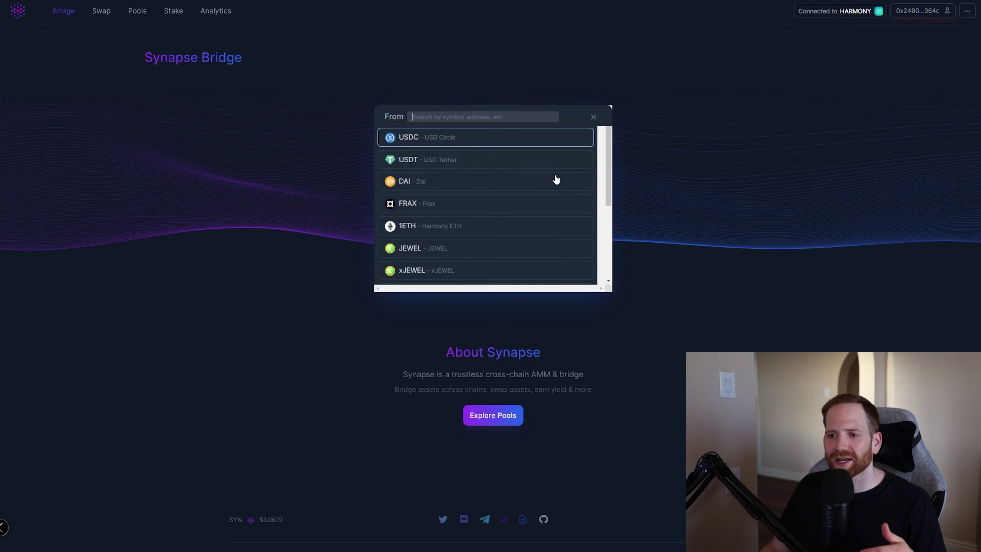
left_click(431, 250)
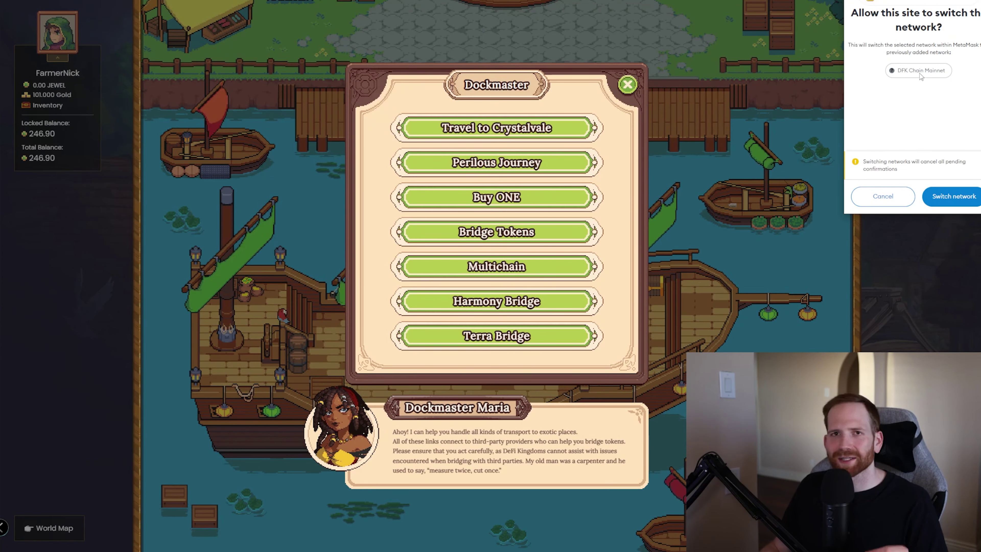
Step: Approve the wallet's switch to DFK Chain Mainnet and go to the Crystalvale marketplace
left_click(965, 203)
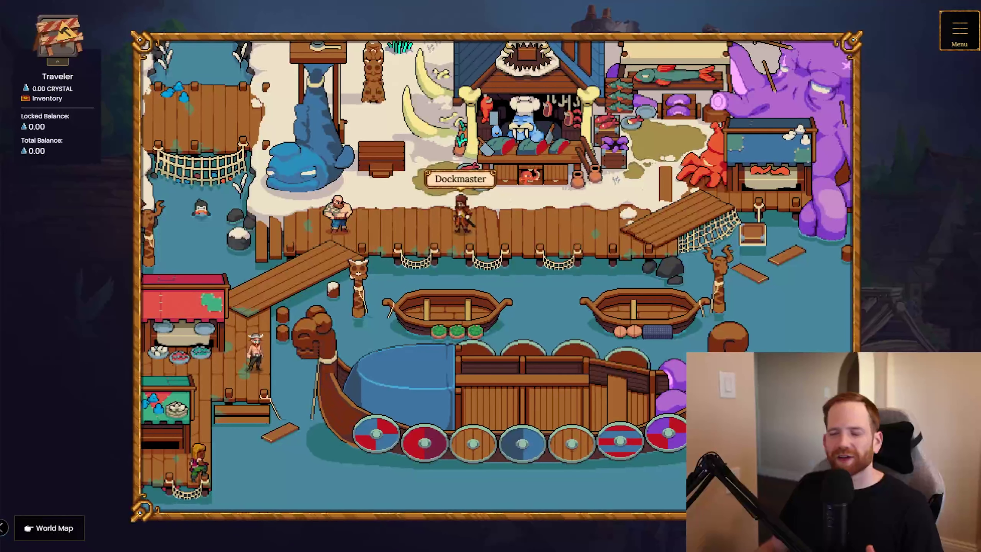
left_click(959, 30)
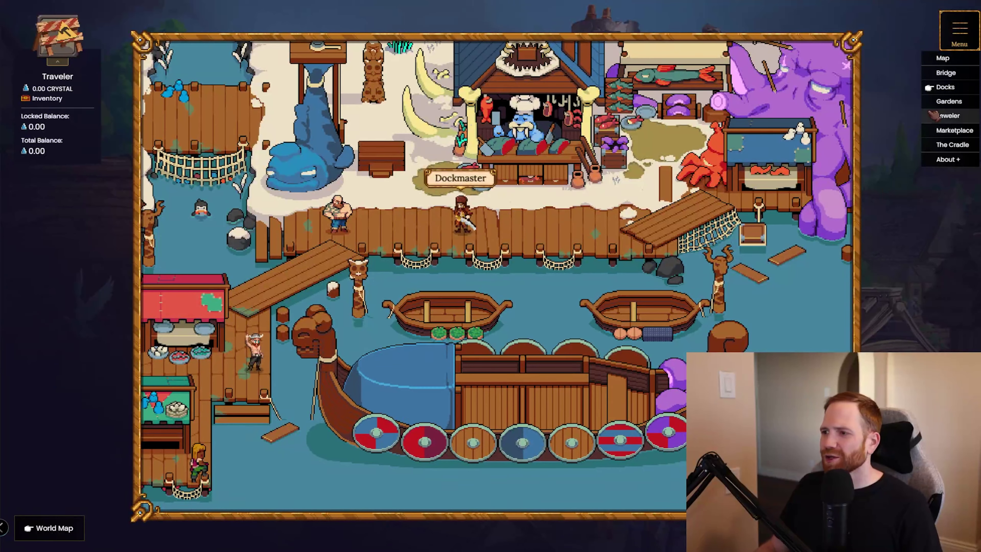
left_click(954, 130)
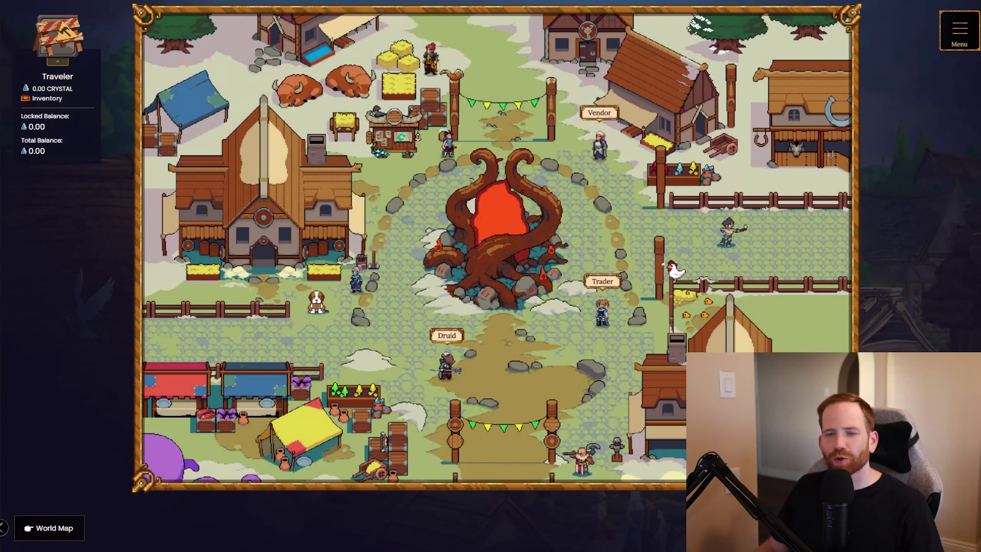
Step: Open the Druid's pool creation form and check the token choices for the second input beside JEWEL
left_click(498, 208)
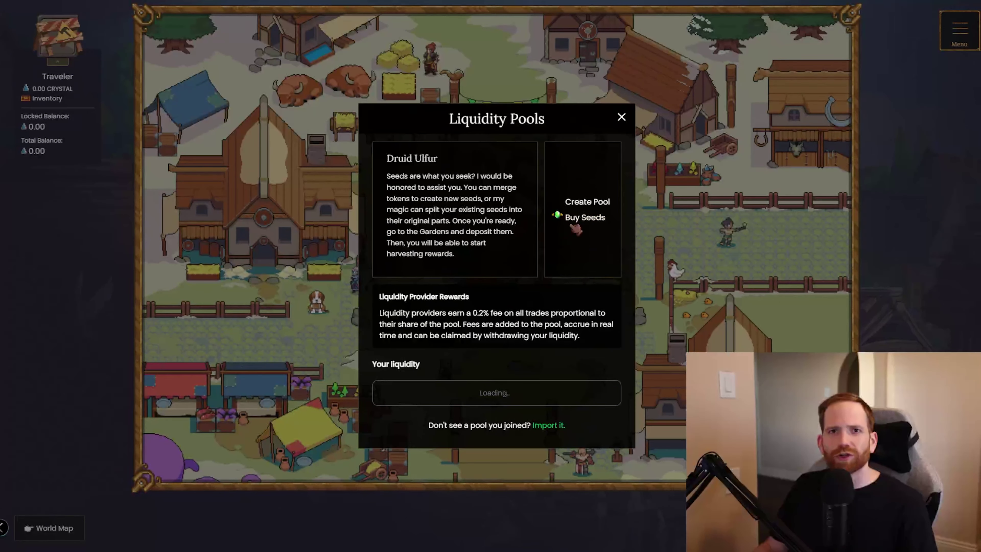
left_click(579, 201)
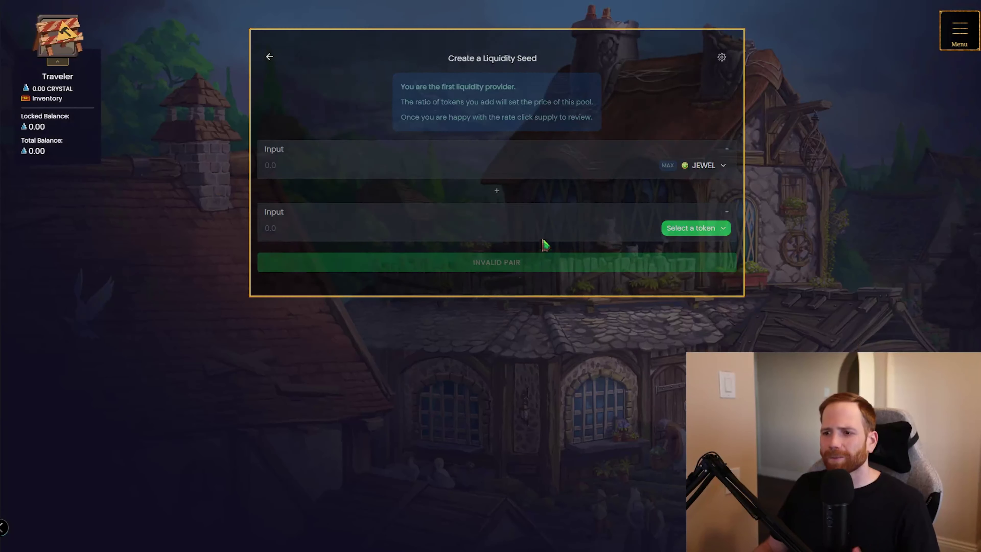
left_click(691, 228)
left_click(472, 263)
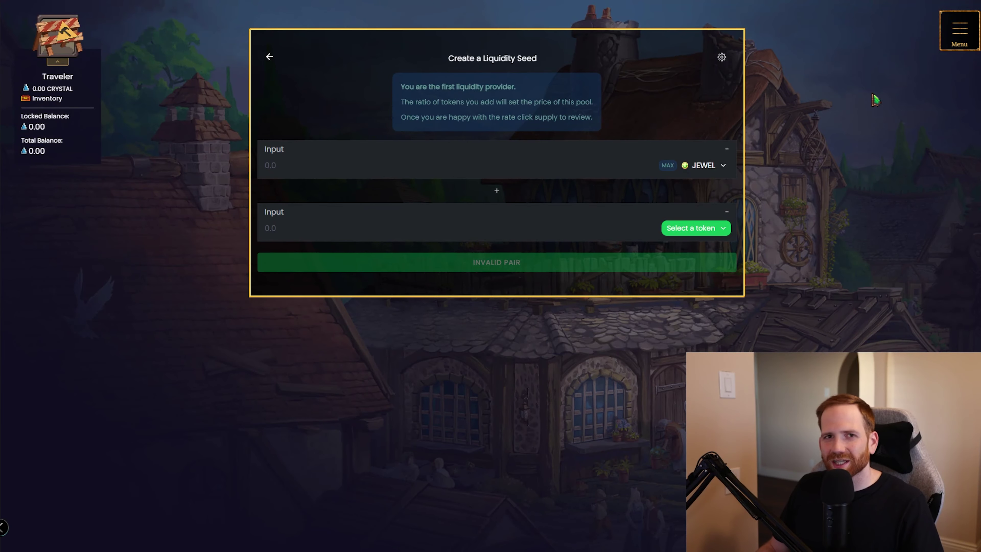
Step: Go to the Gardens' Seed Box, manage the xJEWEL-JEWEL seed and open its deposit form
left_click(958, 44)
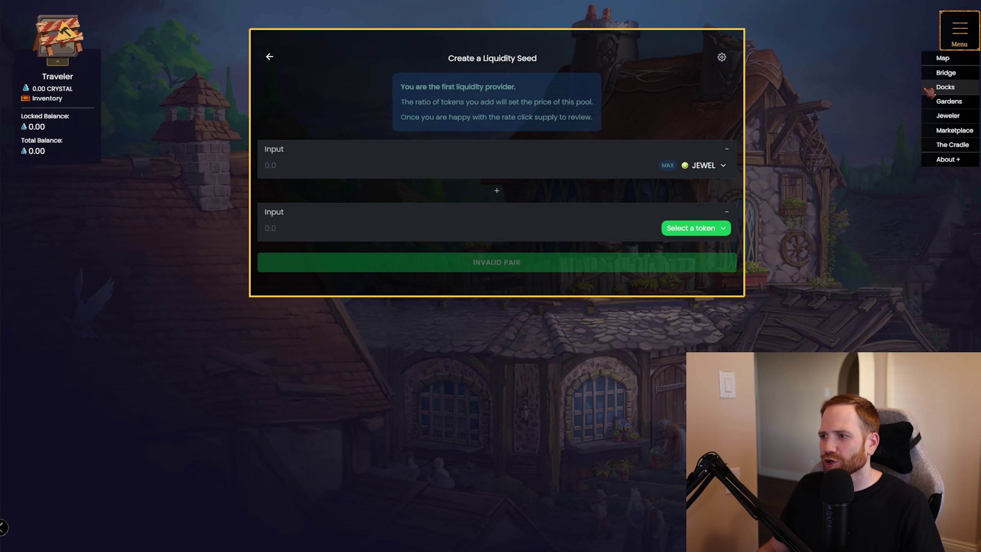
left_click(936, 103)
left_click(224, 280)
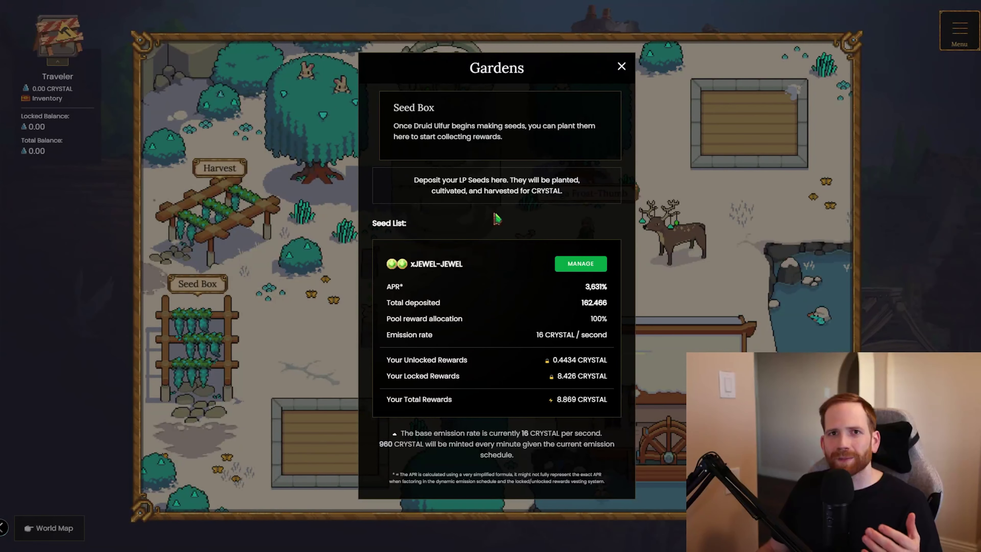
left_click(560, 265)
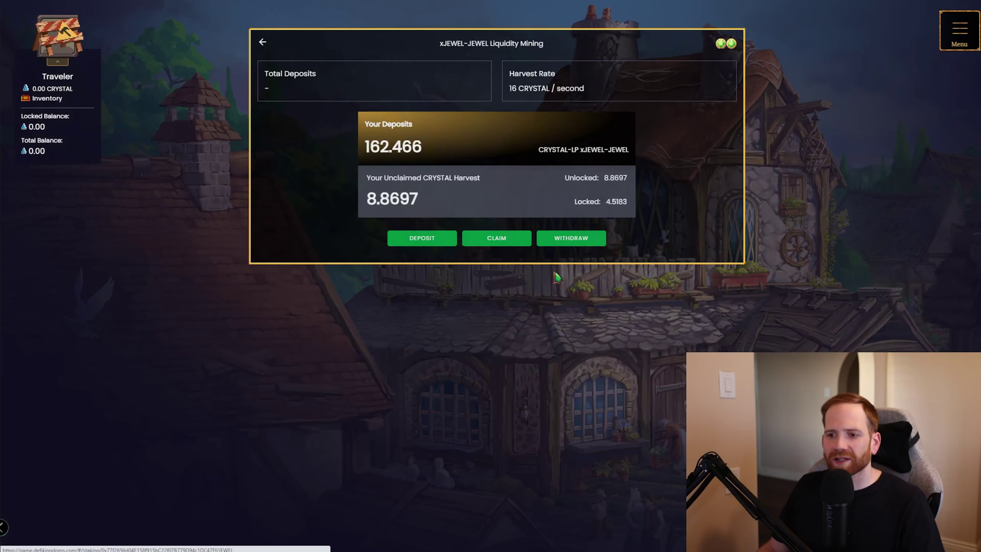
left_click(432, 238)
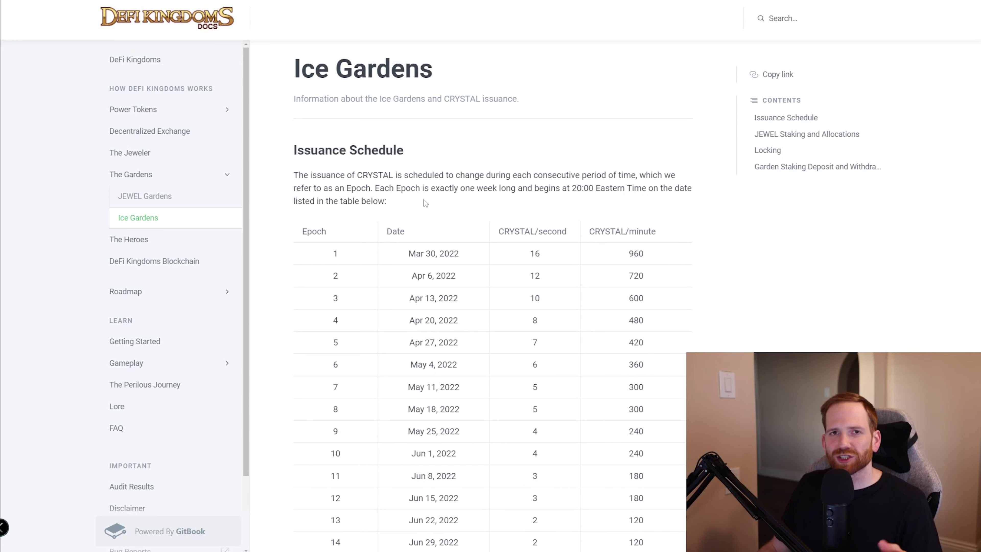
Step: Review the CRYSTAL issuance schedule on the Ice Gardens page of the DeFi Kingdoms docs, comparing per-second emissions across the epochs
left_click_drag(377, 189, 576, 197)
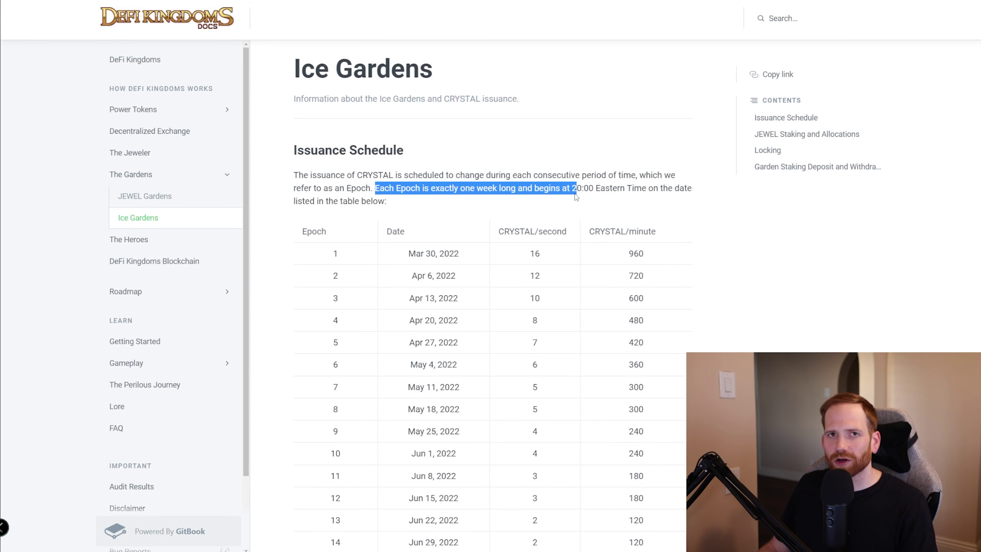
left_click(576, 196)
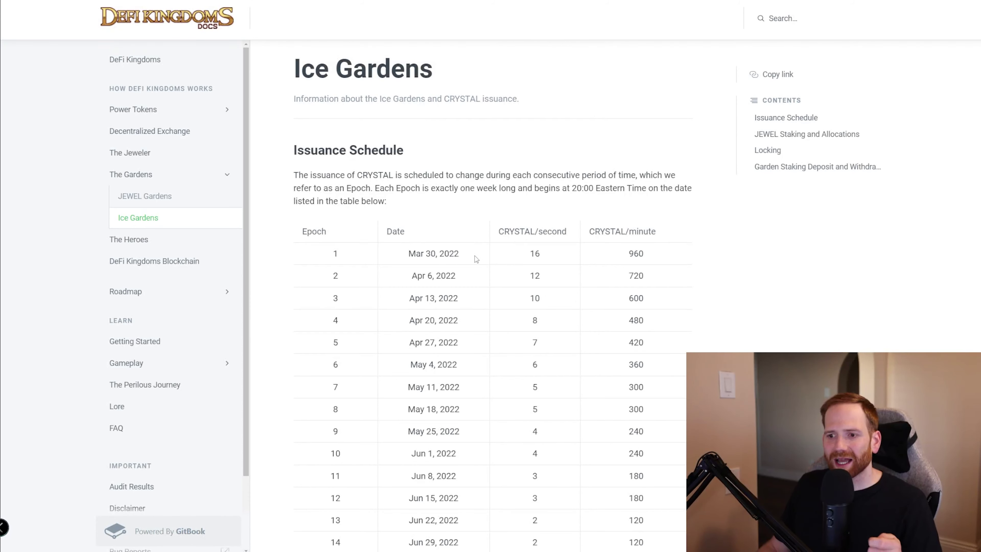
left_click_drag(475, 256, 407, 253)
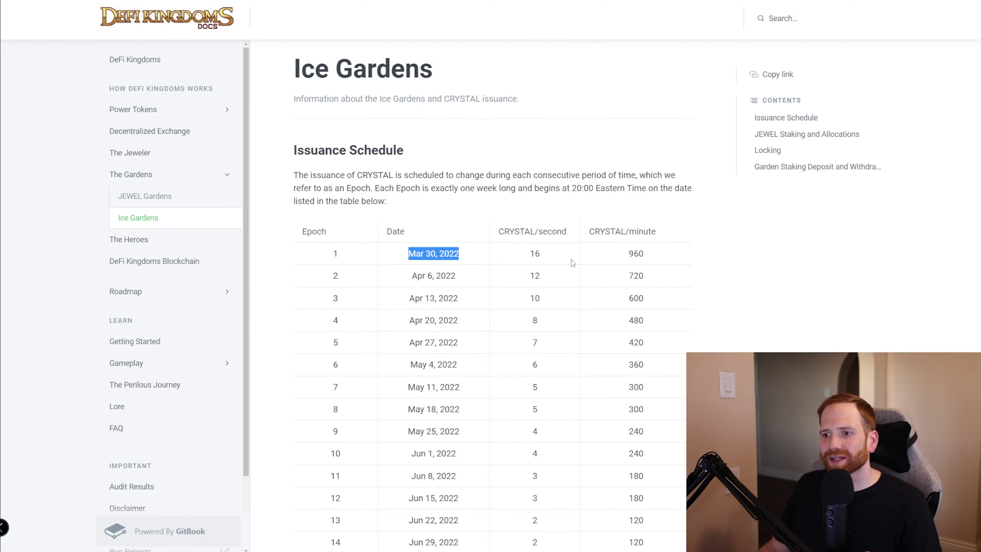
left_click_drag(542, 254, 528, 255)
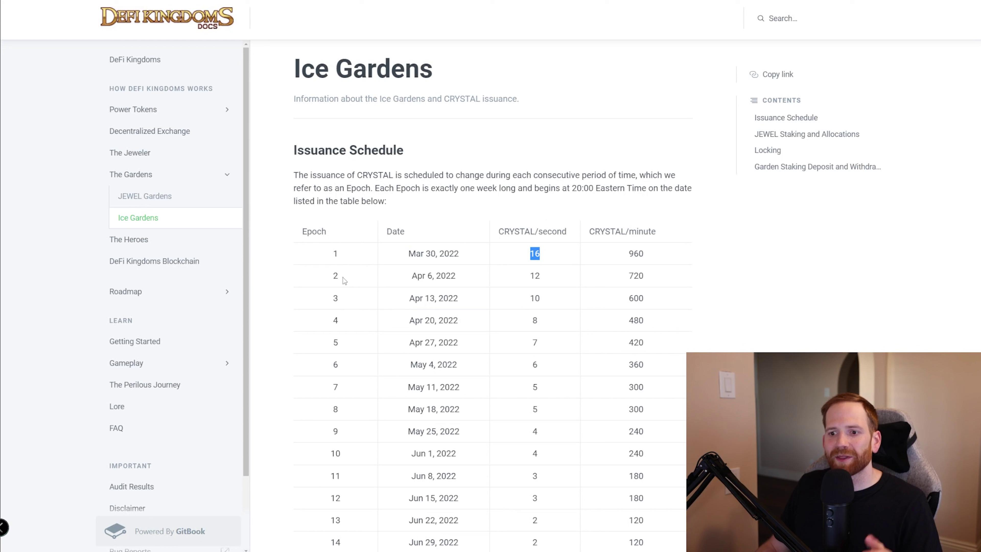
left_click_drag(562, 277, 526, 275)
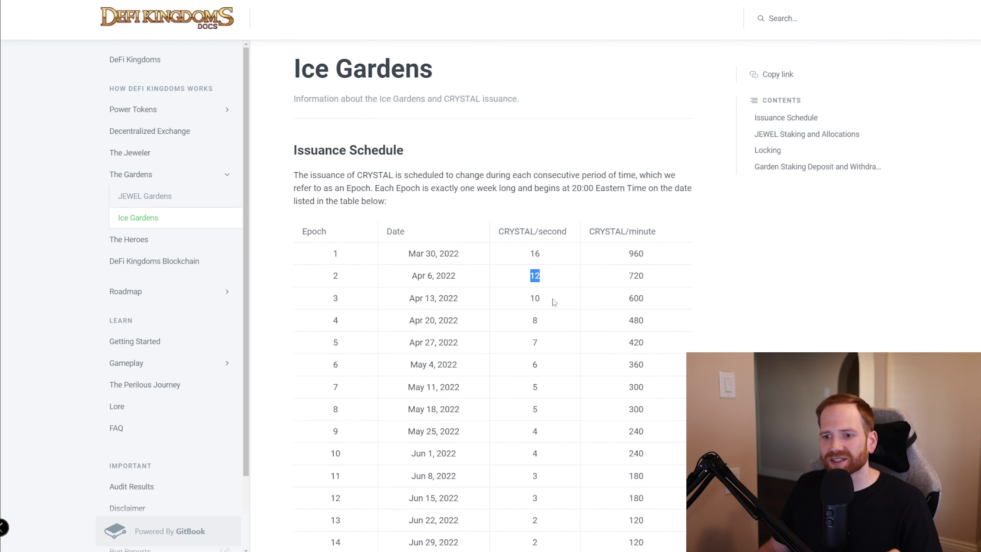
left_click_drag(547, 457, 525, 458)
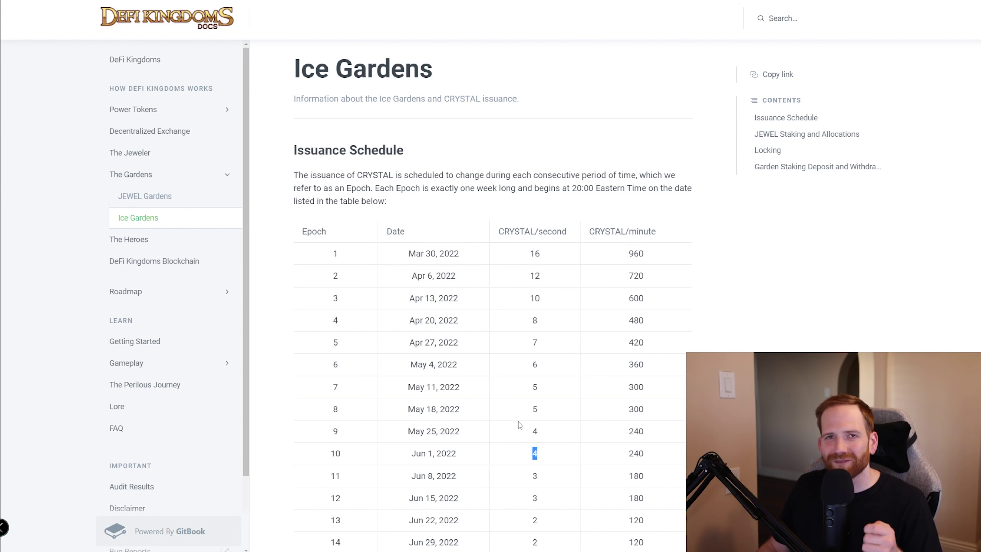
left_click(622, 185)
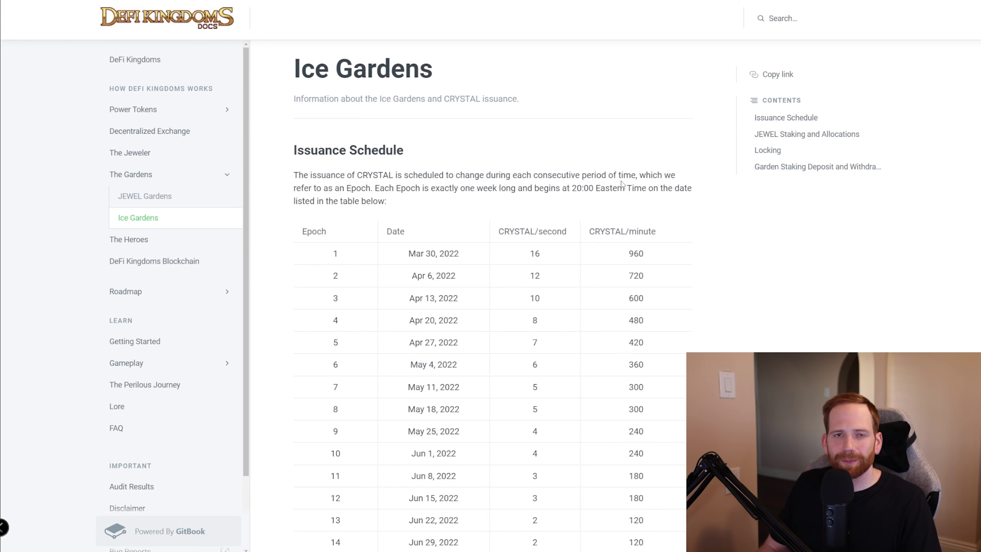
Step: Read the Garden Staking Deposit and Withdrawal Fees section, including the slashing fee for same-block withdrawals
scroll(622, 185, "down", 15)
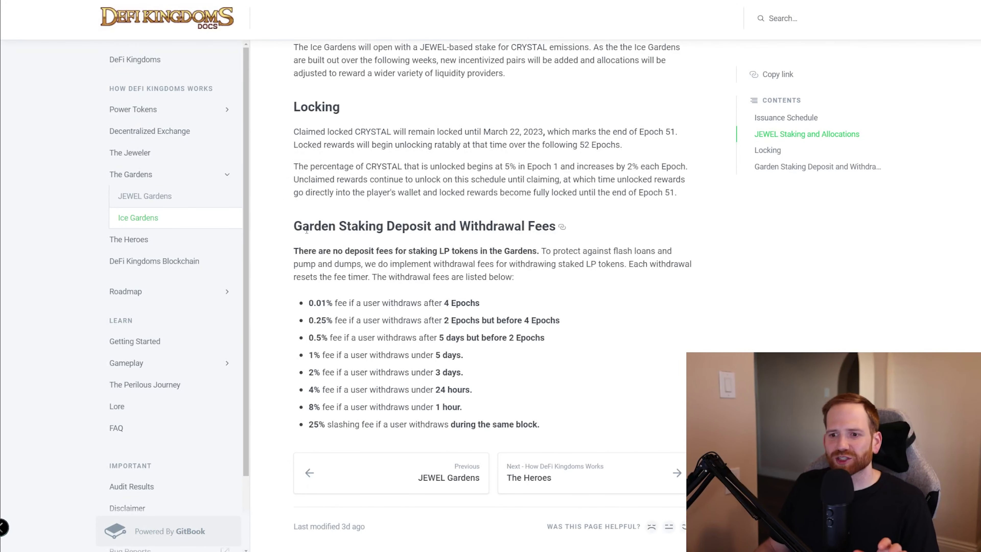
left_click_drag(302, 226, 549, 231)
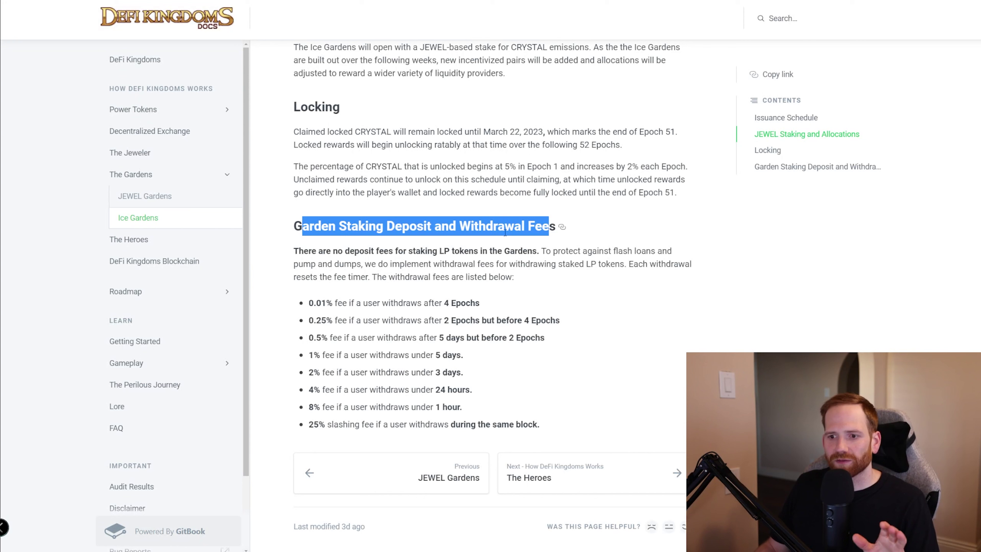
left_click(287, 250)
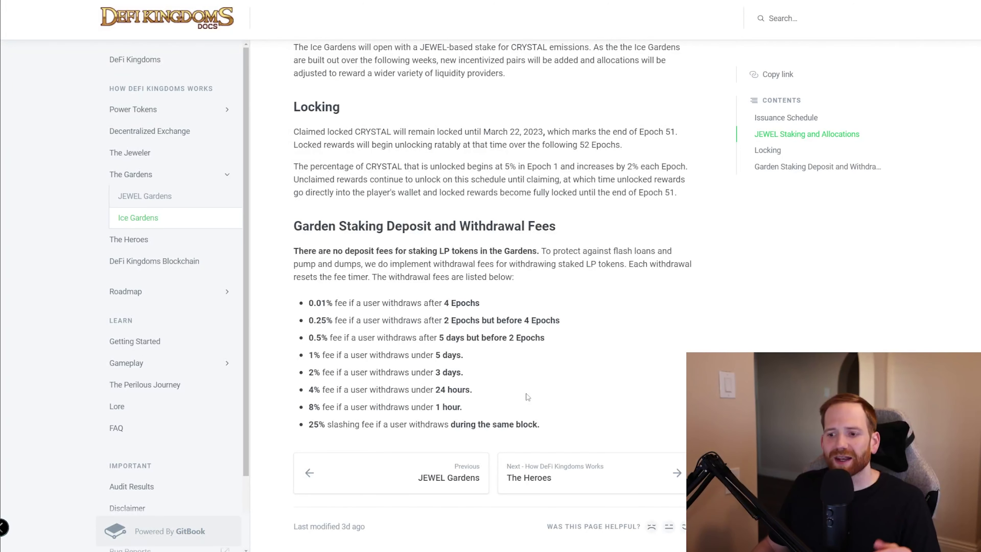
left_click_drag(360, 424, 546, 432)
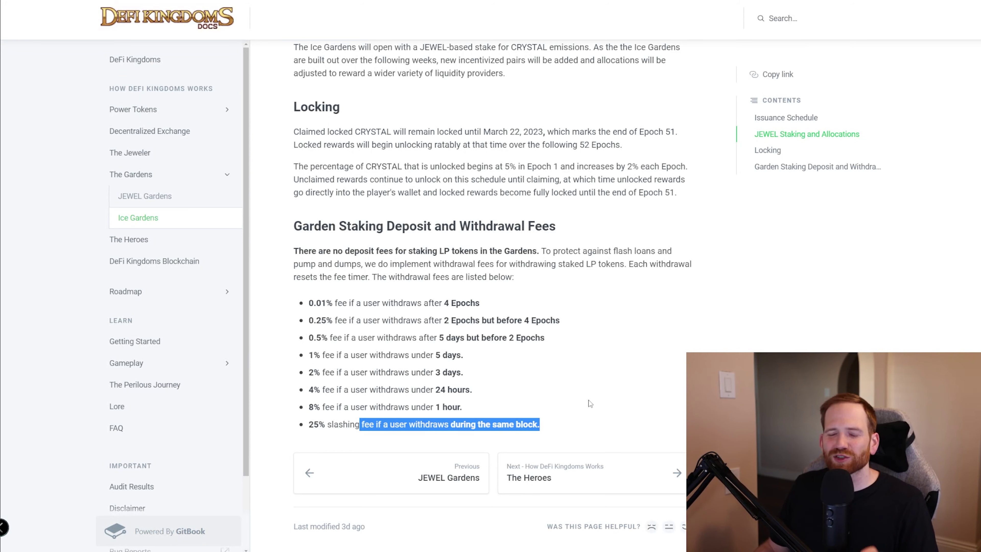
left_click(576, 398)
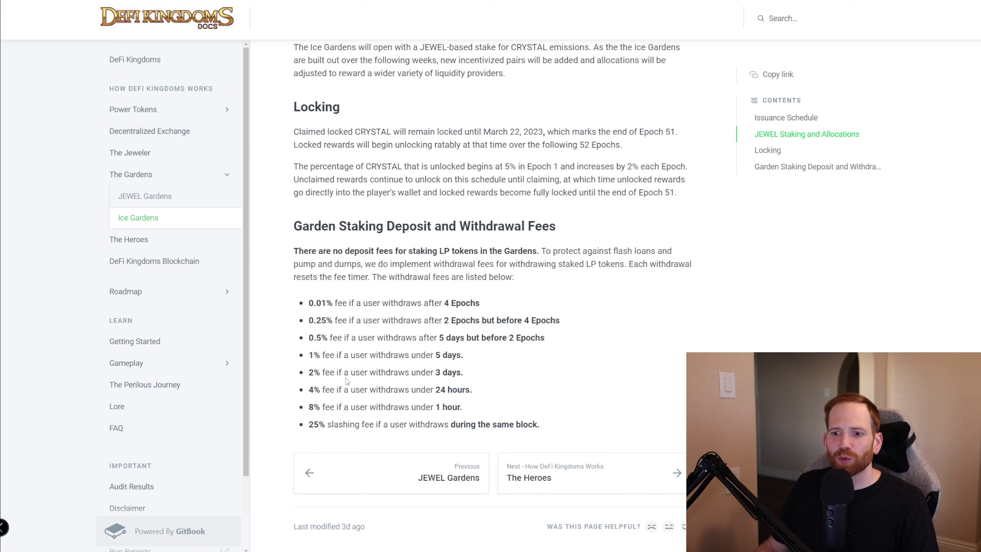
Step: Examine the garden withdrawal fees for withdrawing under 5 days and after 4 Epochs
left_click_drag(325, 355, 483, 365)
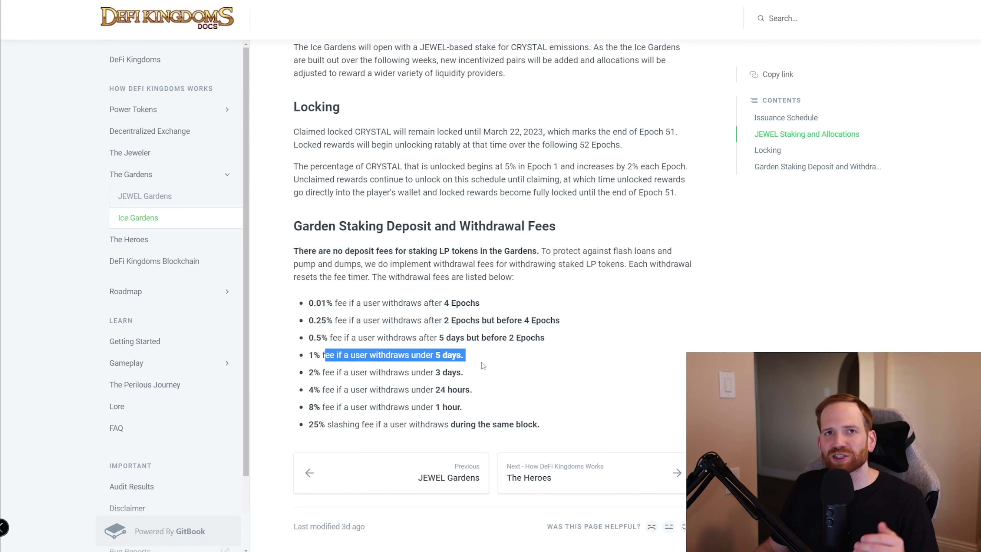
left_click(484, 370)
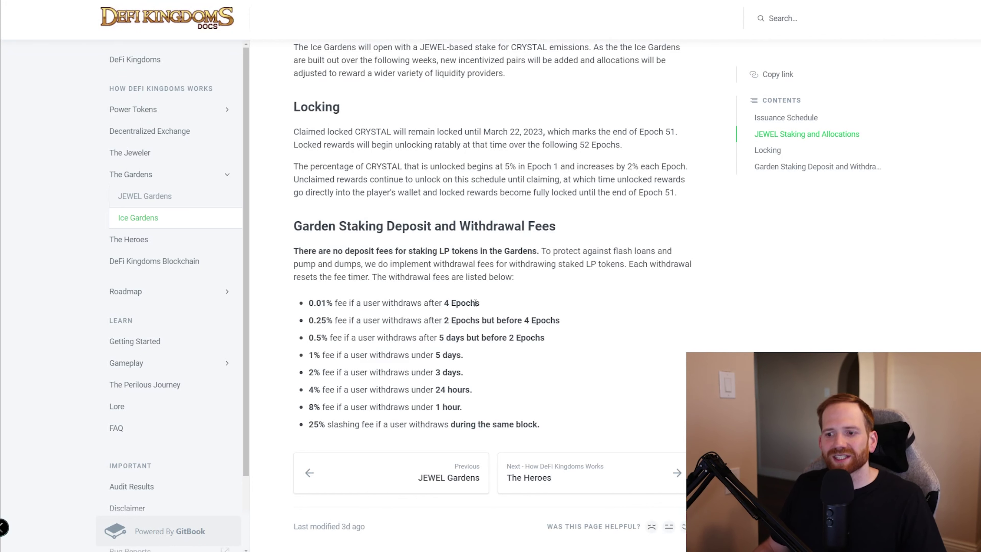
left_click_drag(479, 303, 435, 304)
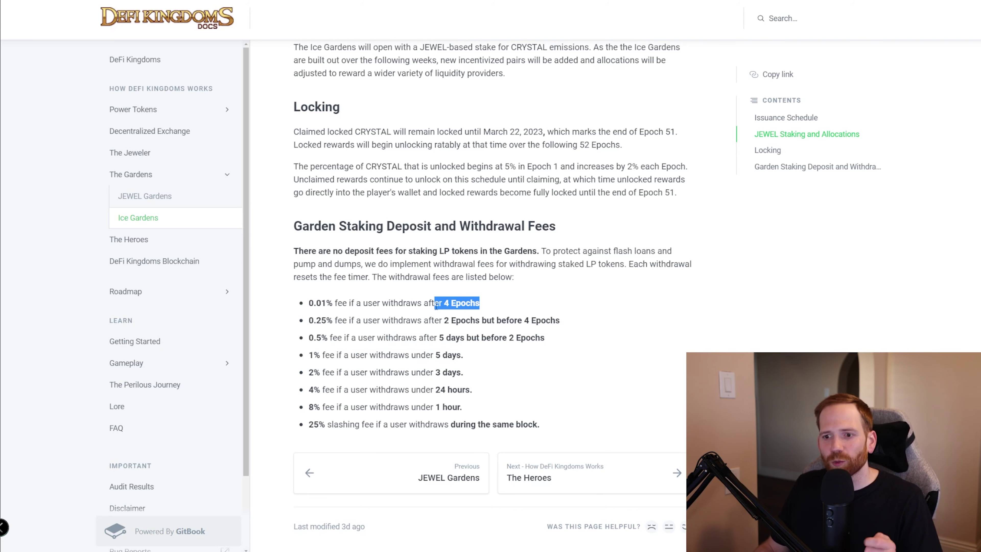
left_click_drag(335, 304, 310, 305)
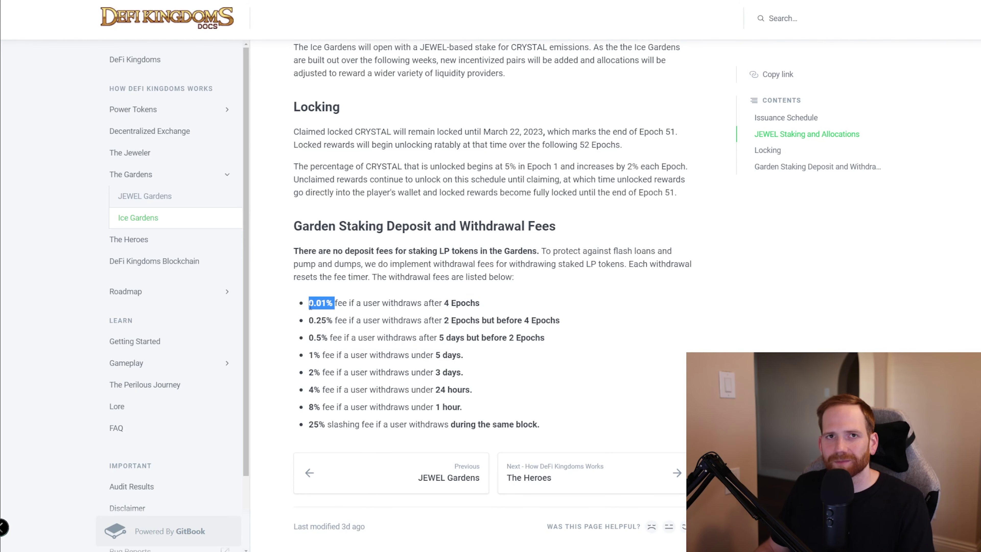
left_click(310, 305)
scroll(425, 328, "up", 1)
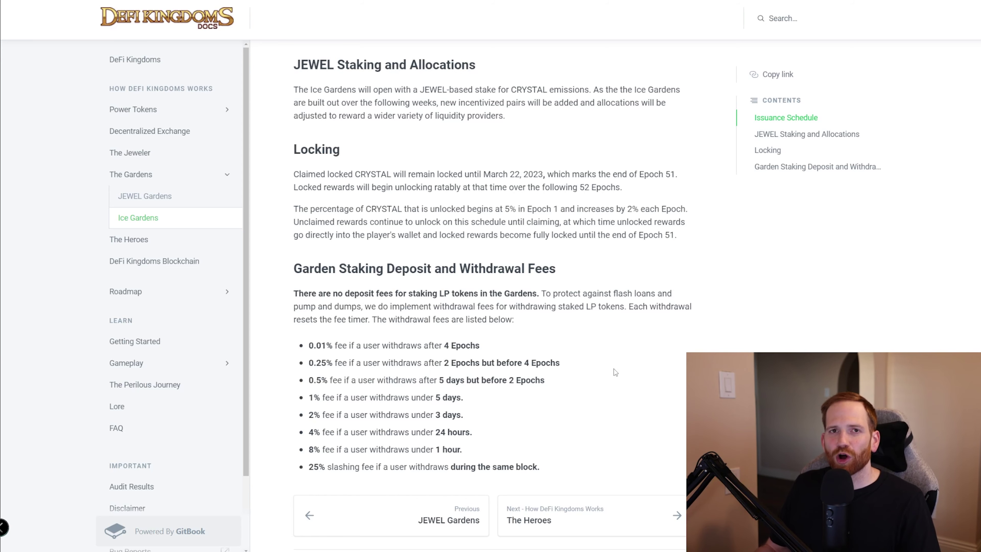
scroll(613, 264, "down", 1)
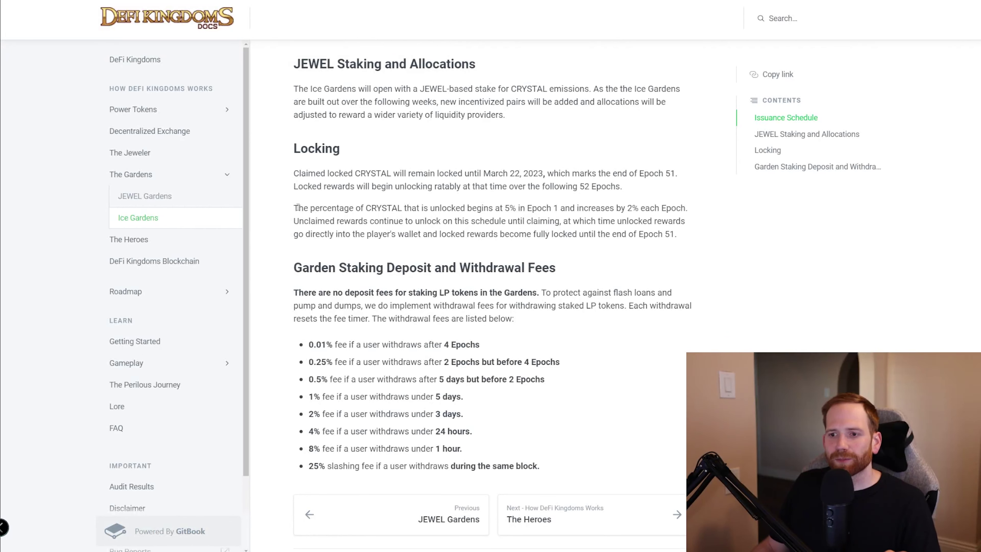
Step: Read the Locking section for the CRYSTAL unlock percentage per Epoch, the lock end date and the unlocking period
left_click_drag(294, 208, 528, 212)
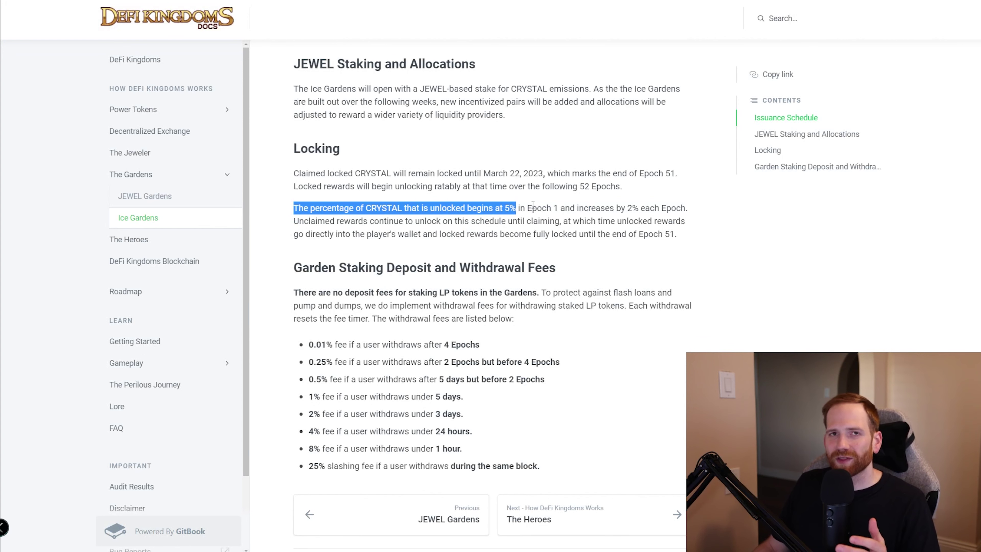
left_click(528, 208)
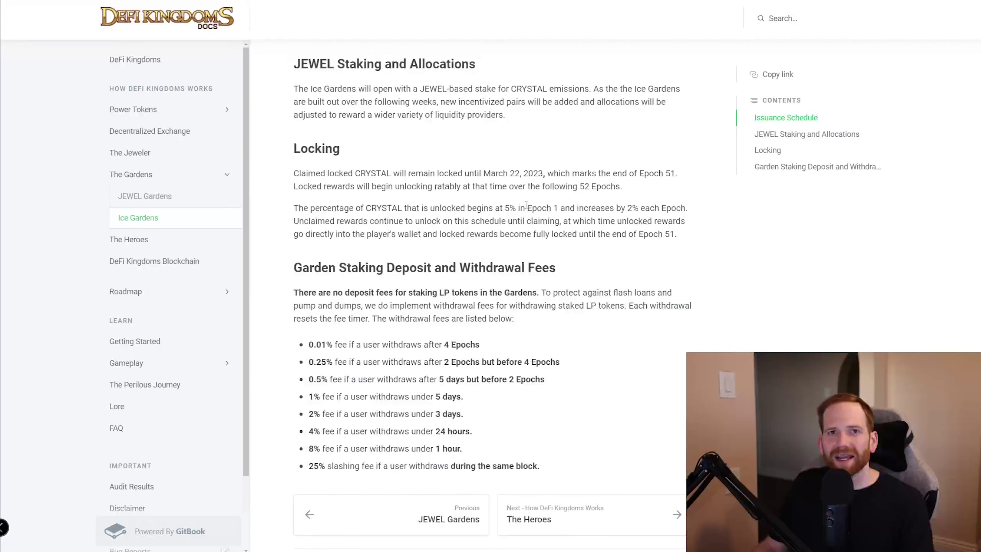
left_click_drag(526, 205, 642, 218)
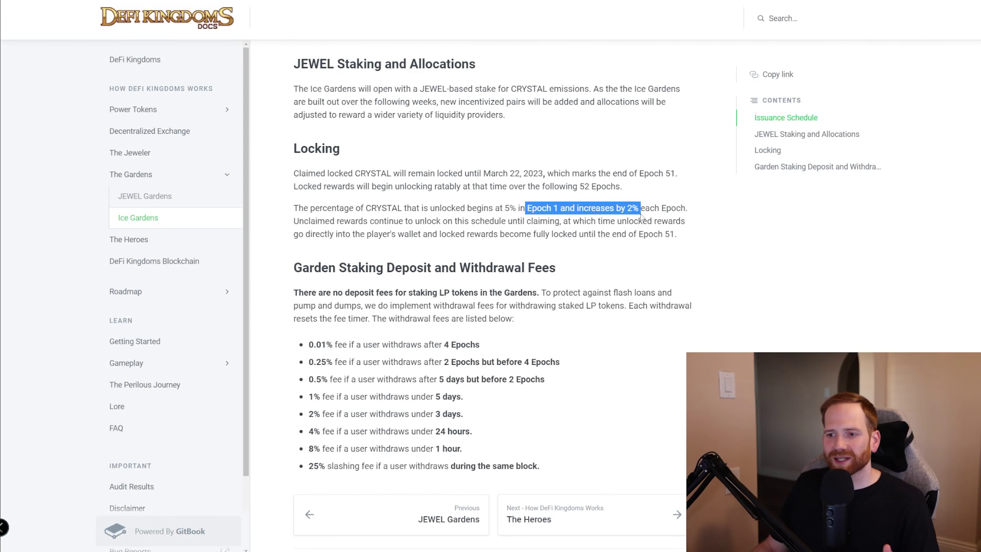
left_click(627, 228)
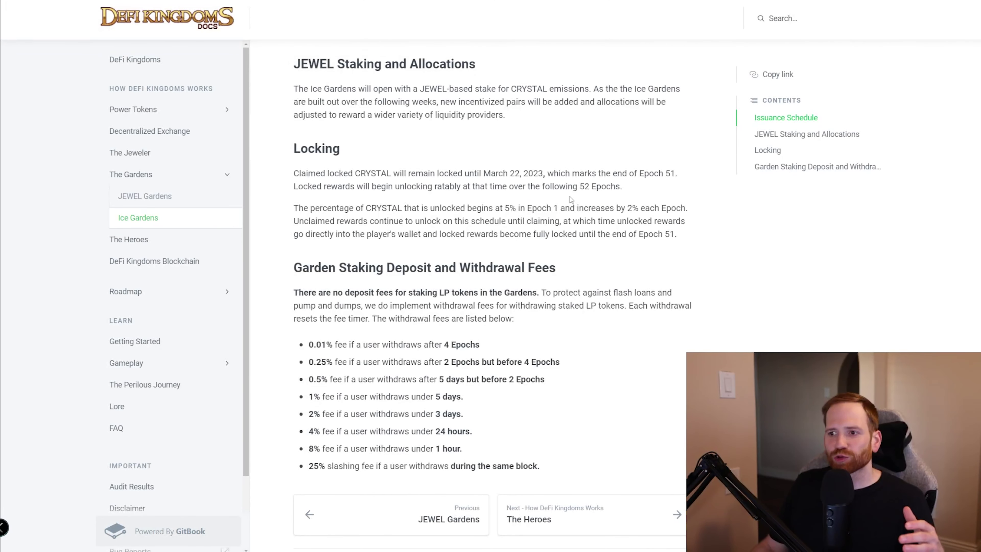
left_click_drag(435, 173, 547, 174)
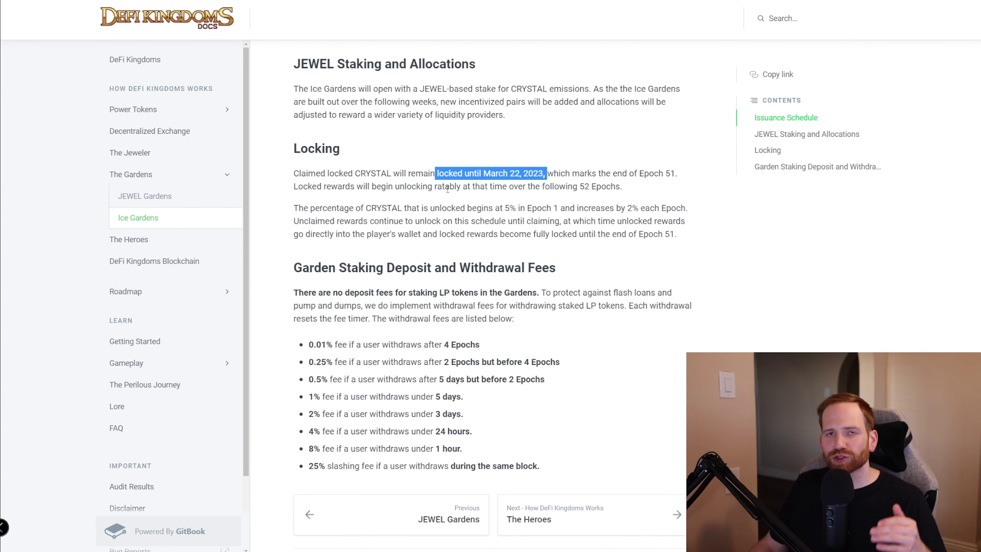
left_click_drag(577, 187, 625, 193)
left_click(456, 234)
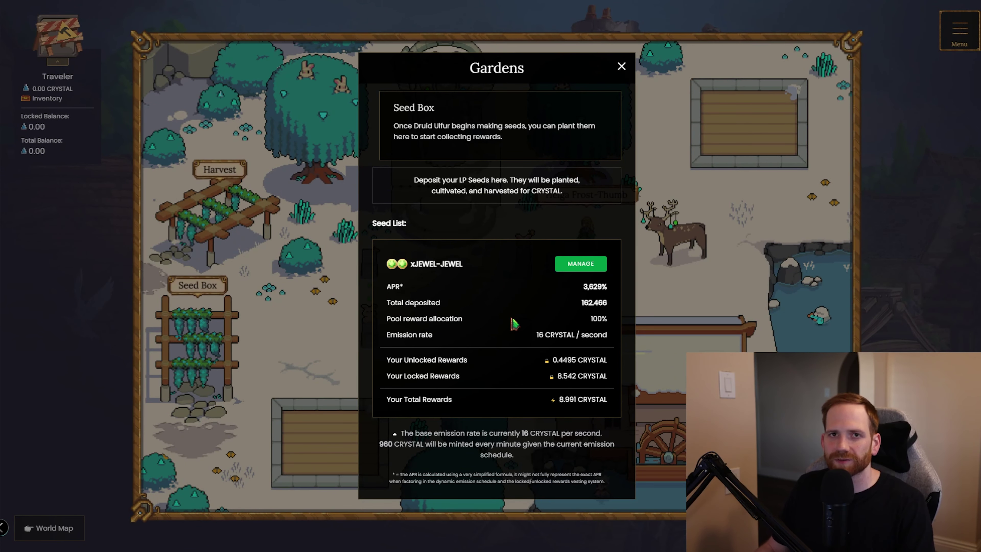
Step: Return to the Ice Gardens docs and compare the shorter-term withdrawal fees with the tier for withdrawing after 4 Epochs
key("ctrl+Tab")
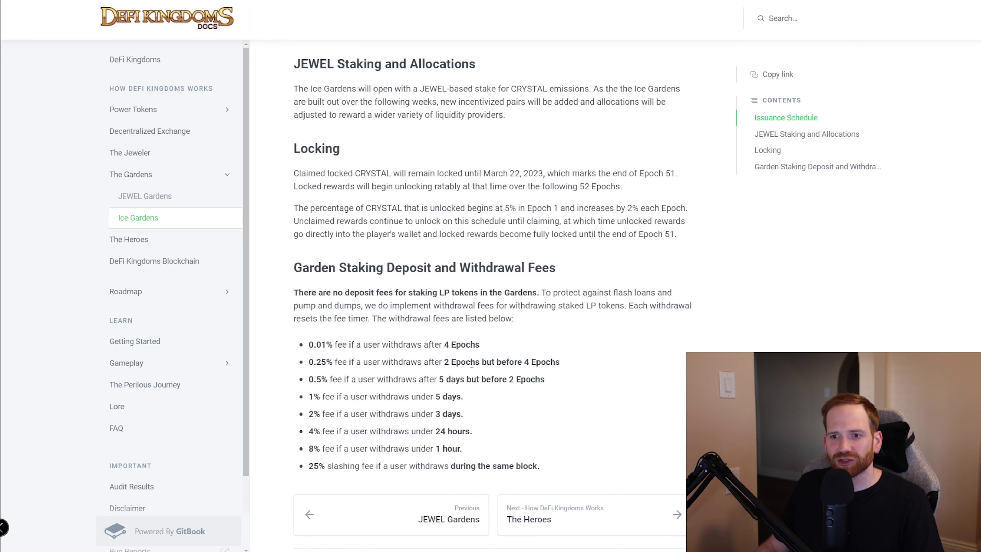
left_click_drag(308, 354, 562, 457)
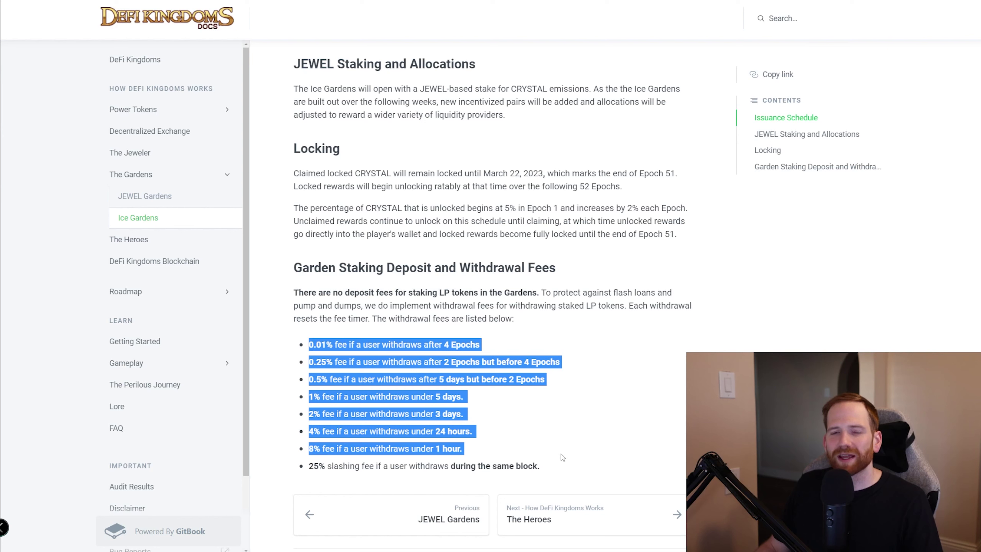
left_click(569, 435)
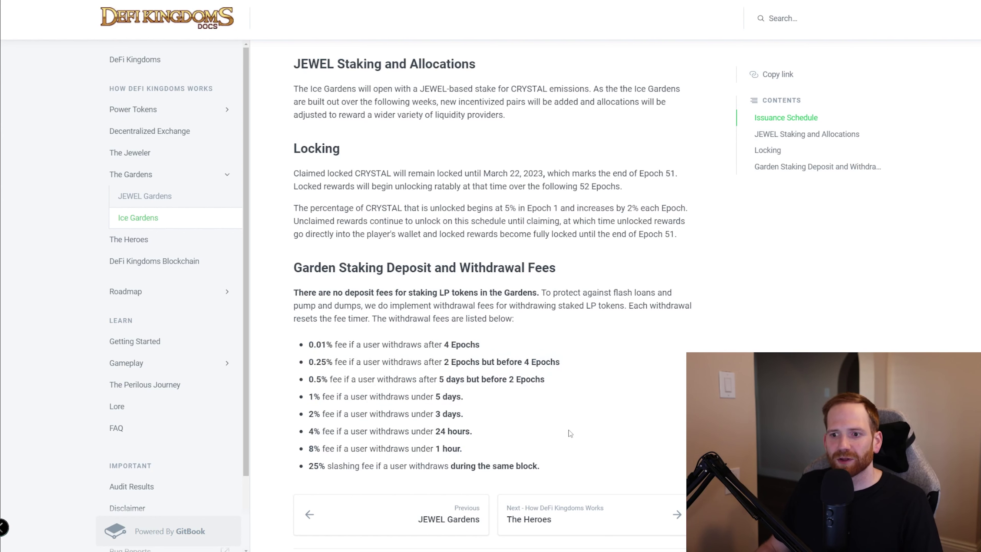
left_click_drag(481, 345, 440, 344)
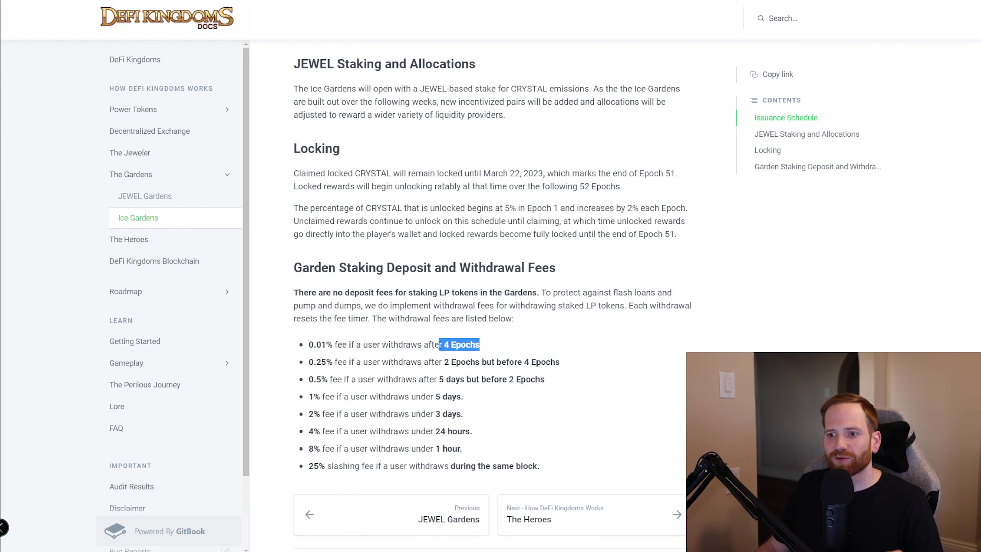
left_click(440, 344)
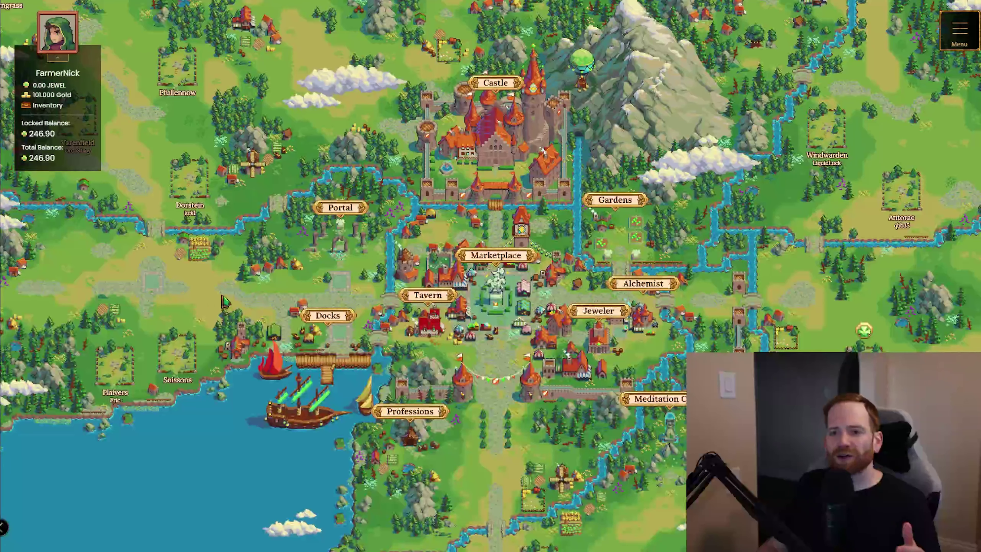
Step: Go to the Docks, open the Dockmaster's Buy ONE purchase form and check its country and currency choices
left_click(328, 315)
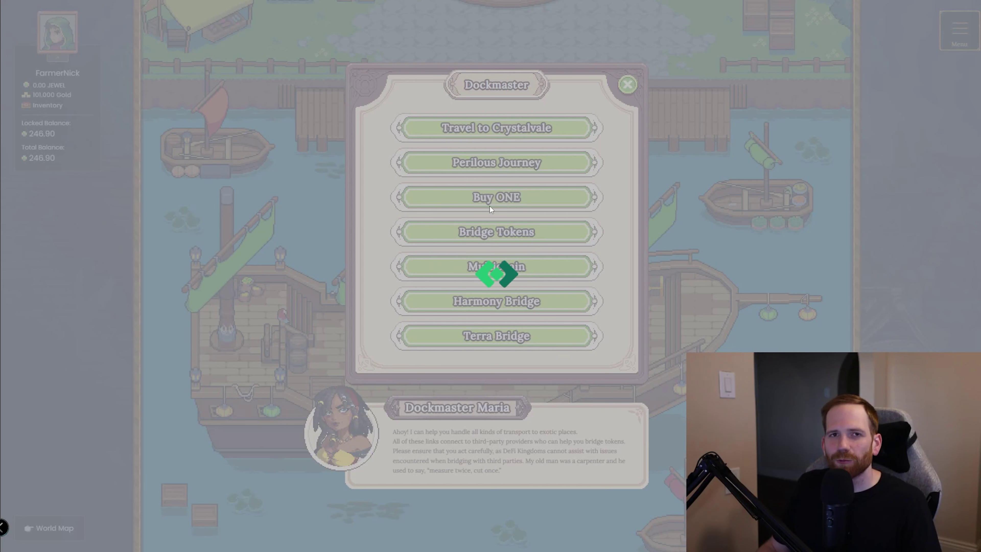
left_click(493, 271)
left_click(535, 211)
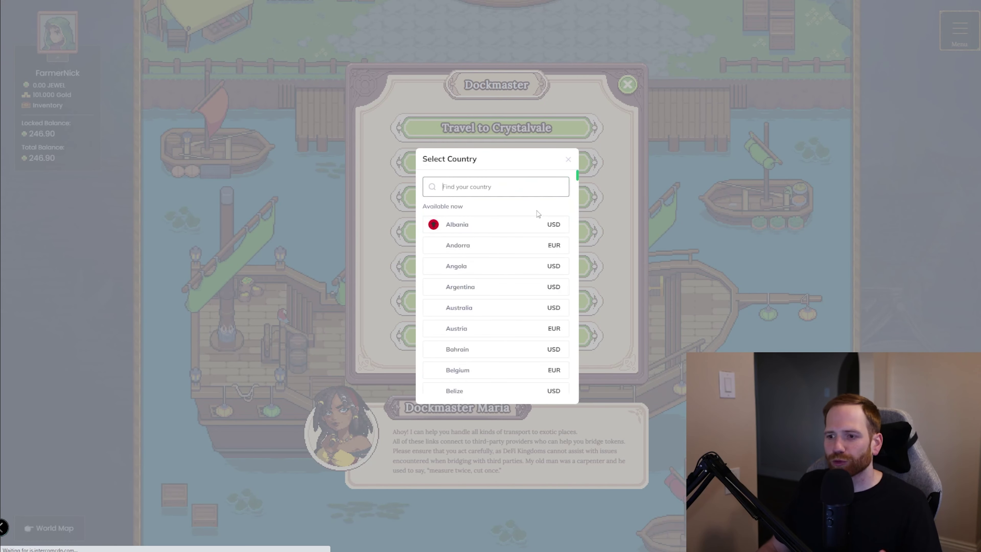
left_click(568, 159)
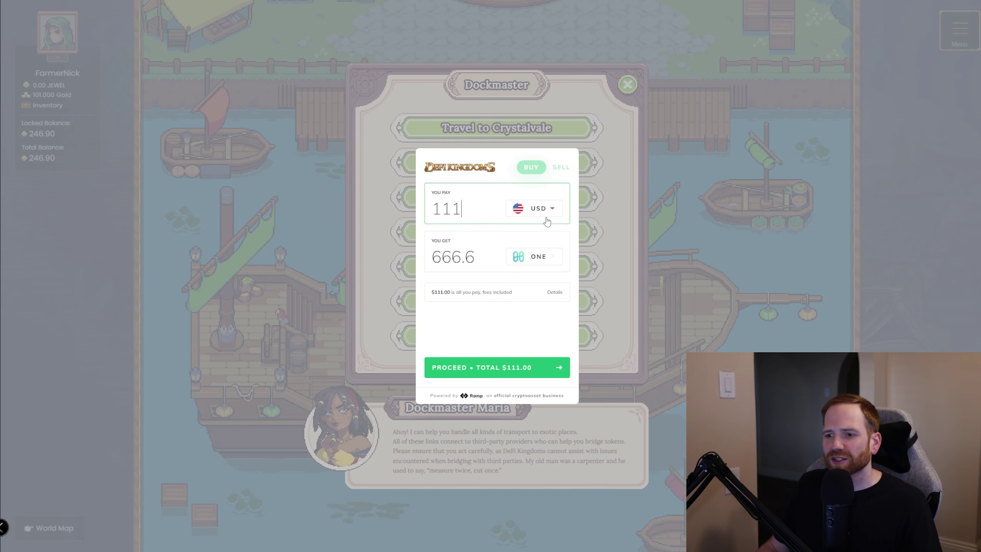